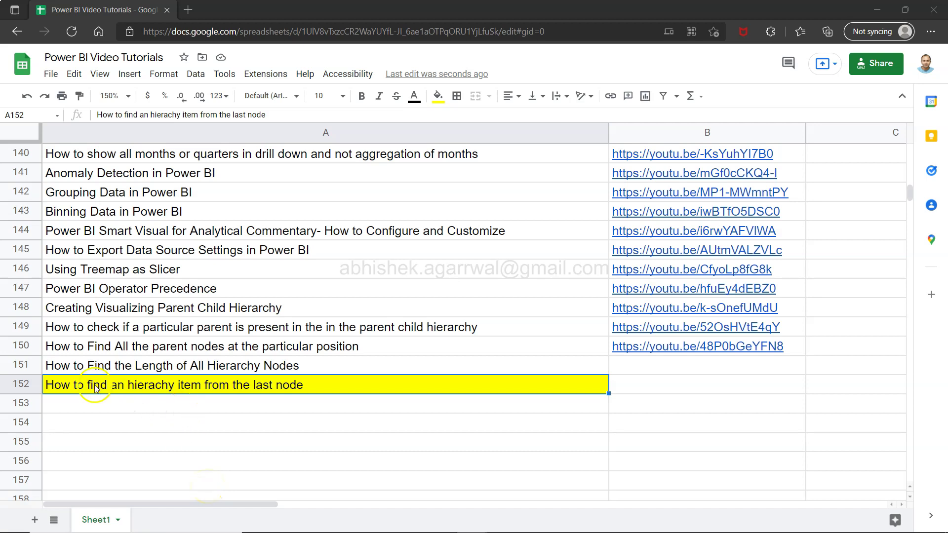
Review the tutorial spreadsheet, selecting its web address, cell A142 and the title in A152
click(131, 389)
click(298, 386)
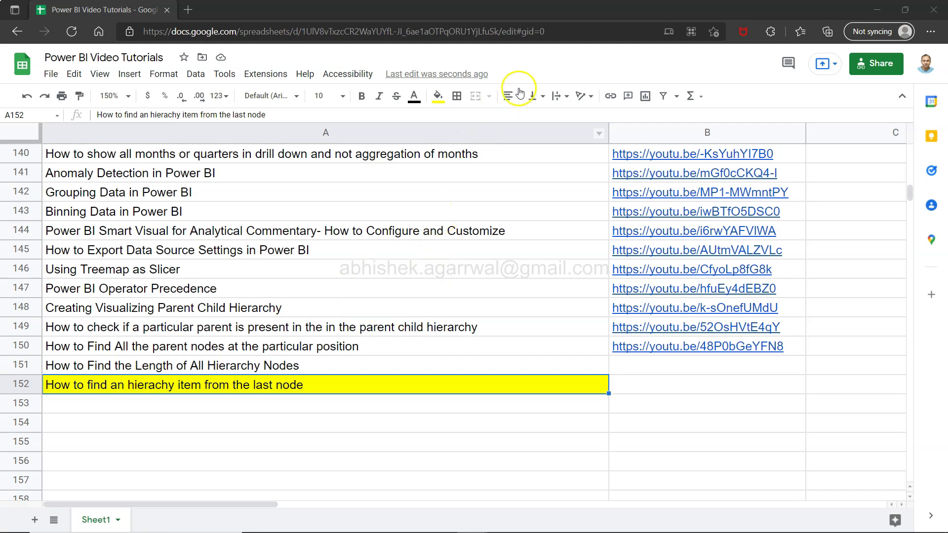
click(517, 30)
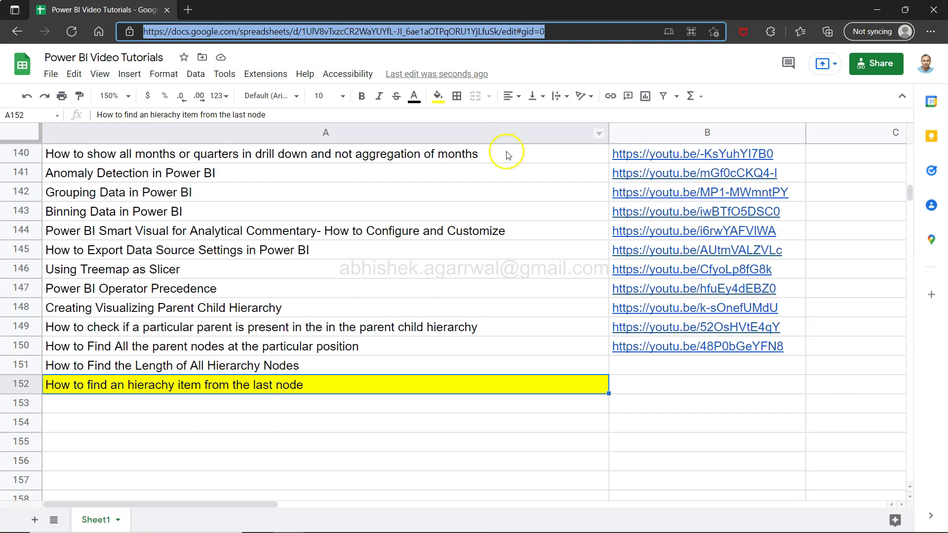
click(423, 203)
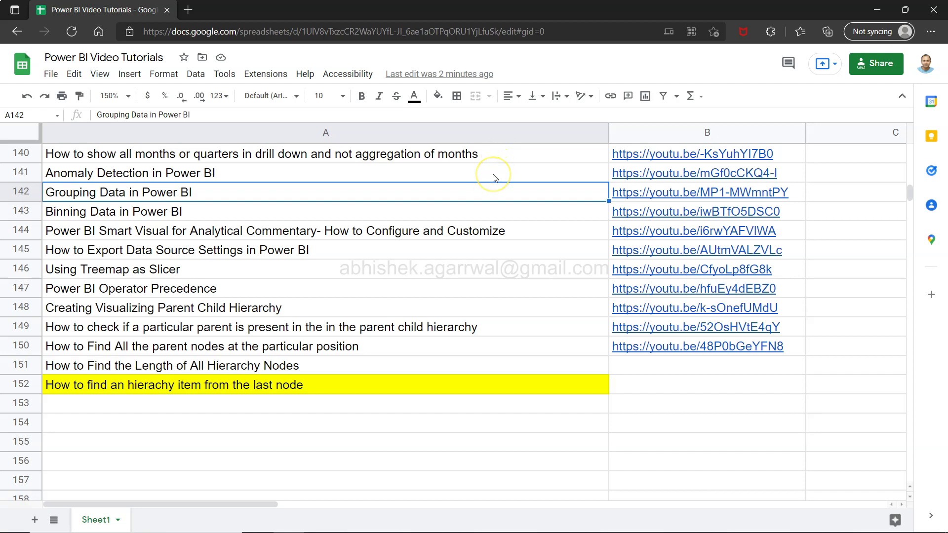
click(546, 32)
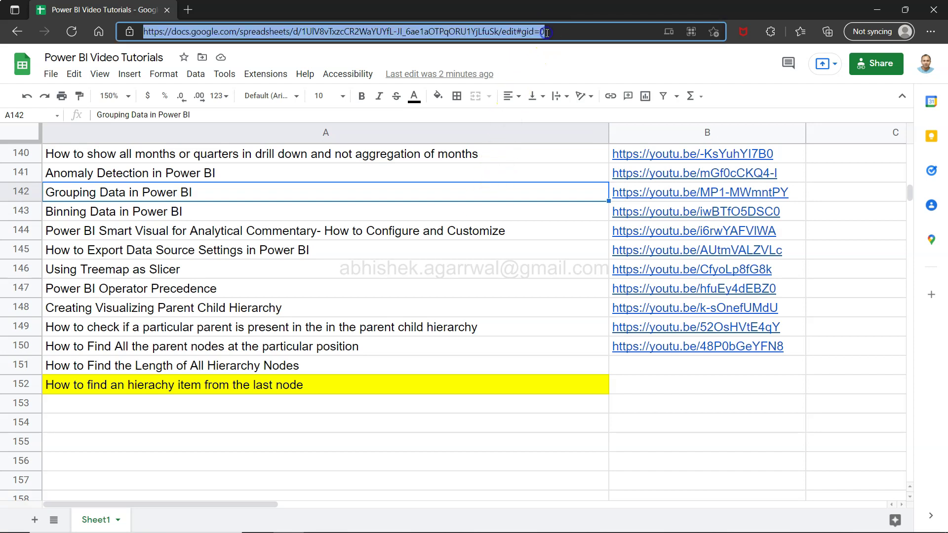
click(432, 372)
click(437, 383)
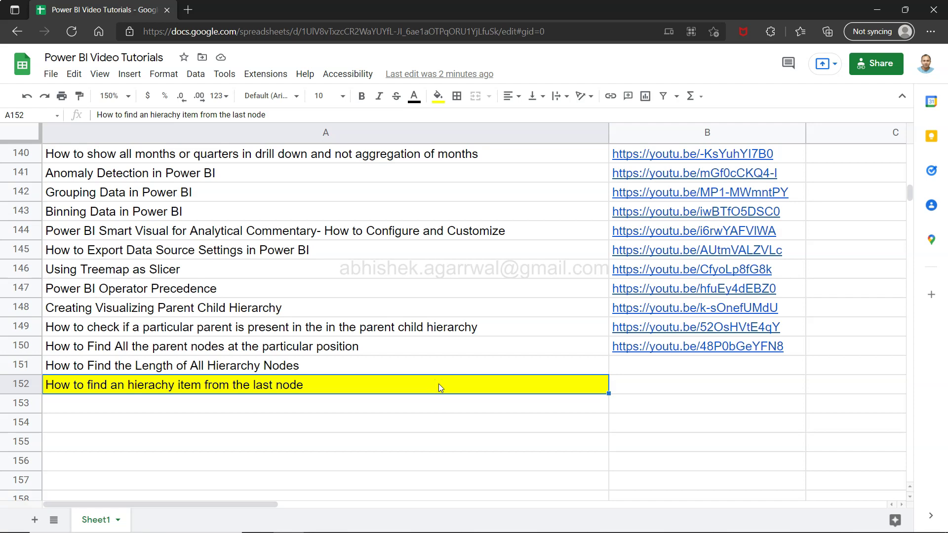
In Power BI, review the emp_mgr column and the find_associates PATHITEM('Sheet1 (2)'[emp_mgr],3,1) formula
key(alt+Tab)
key(alt+Tab)
key(alt+Tab)
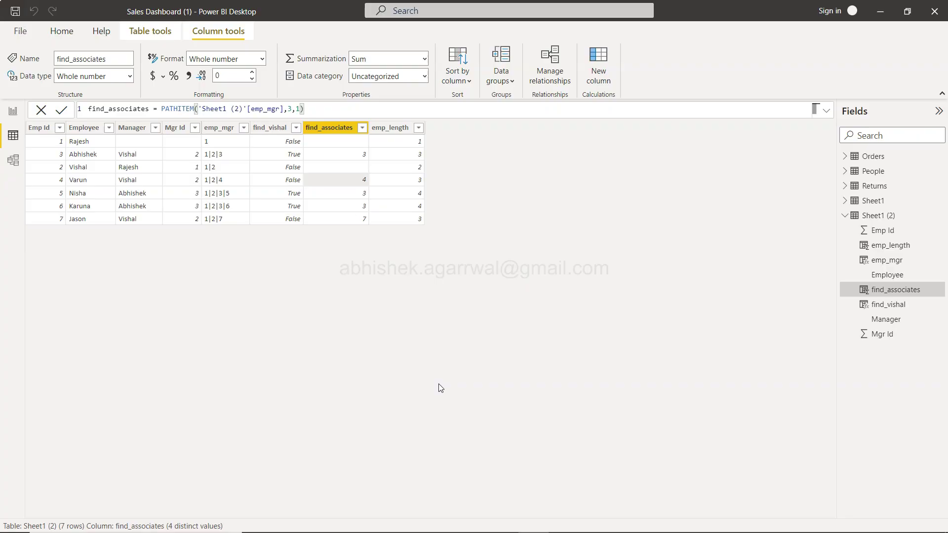
click(344, 352)
click(223, 129)
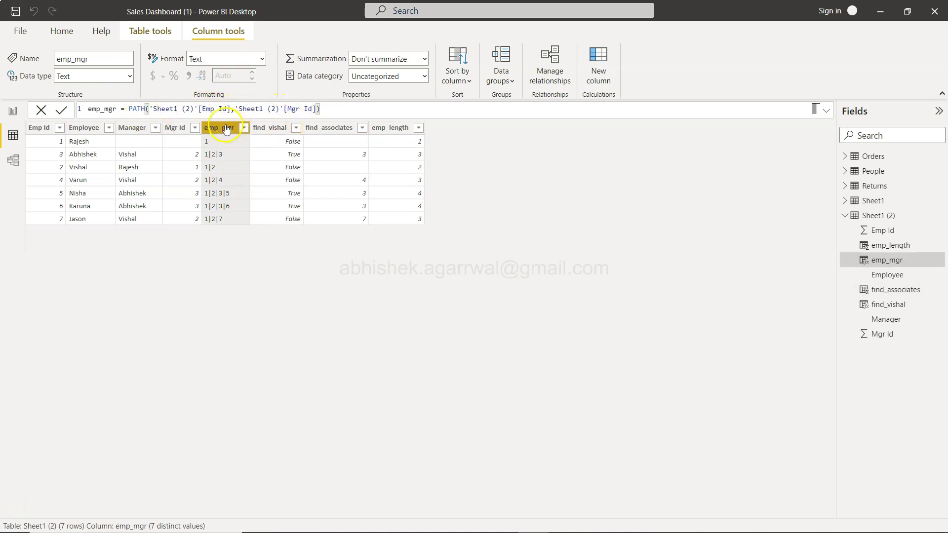
click(335, 129)
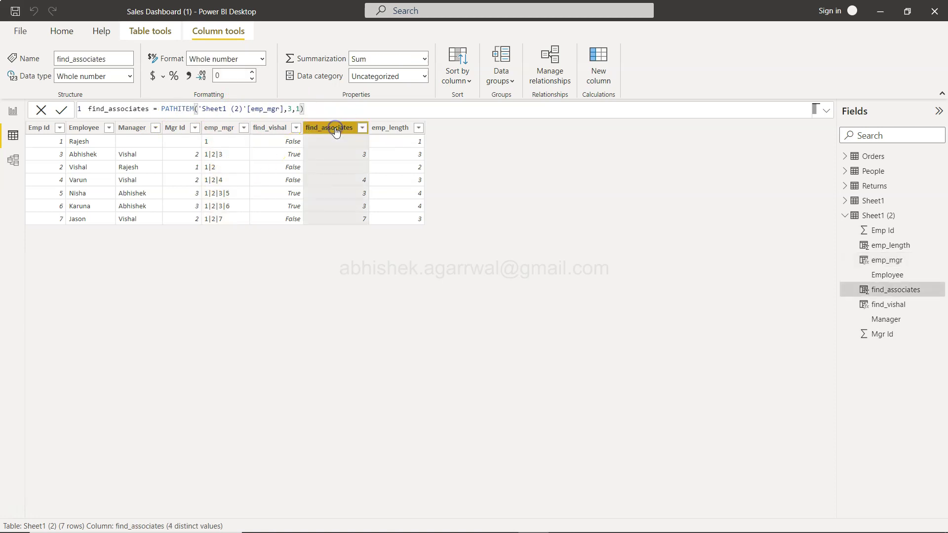
click(298, 108)
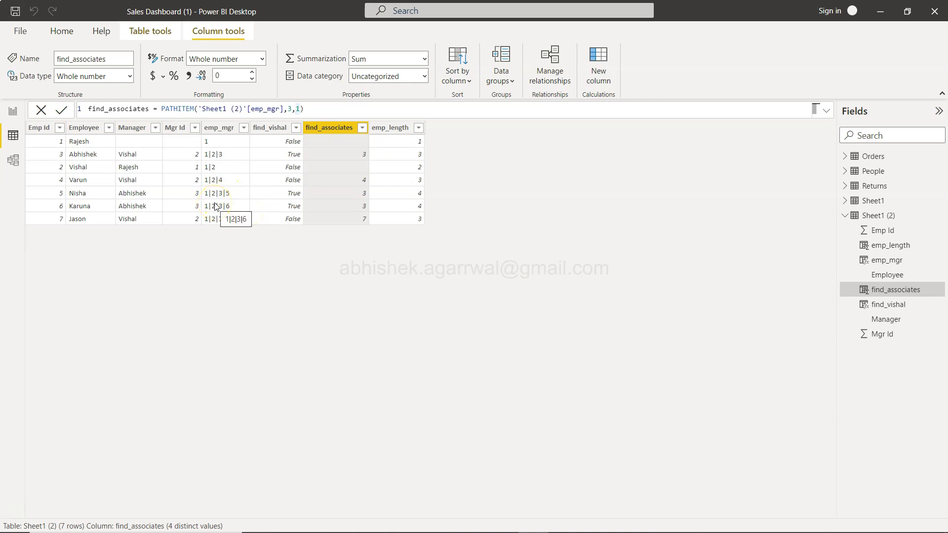
click(250, 277)
click(249, 275)
click(580, 244)
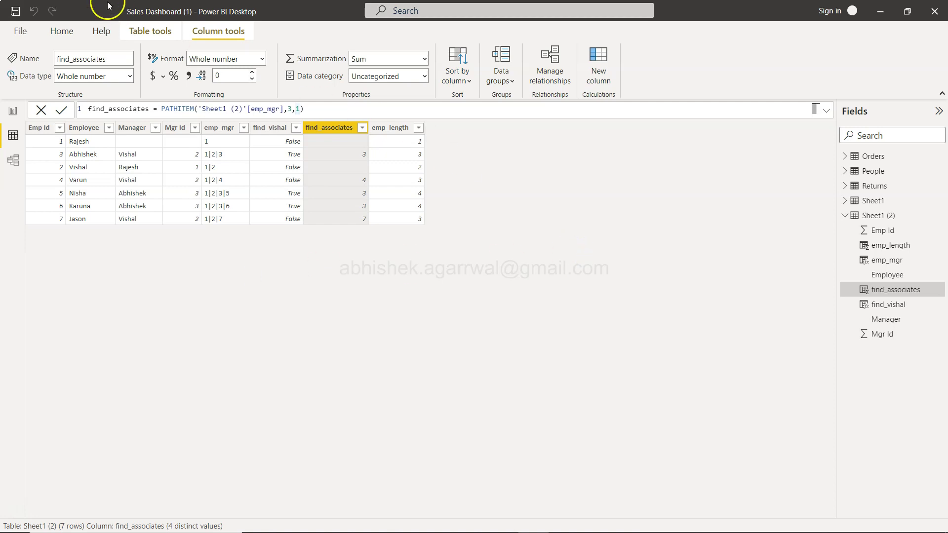
click(68, 28)
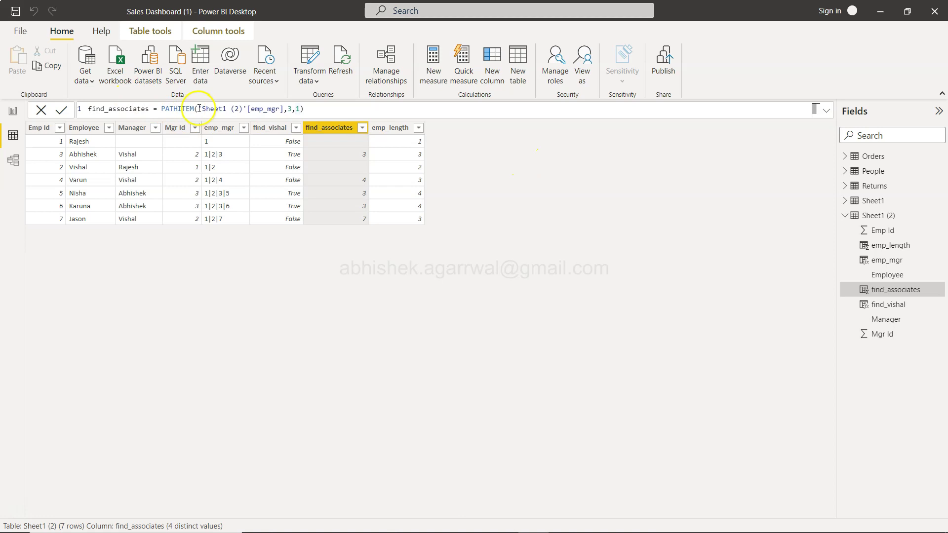
Add a new column to Sheet1 (2), dismiss the duplicate-name error, and clear its formula
click(219, 127)
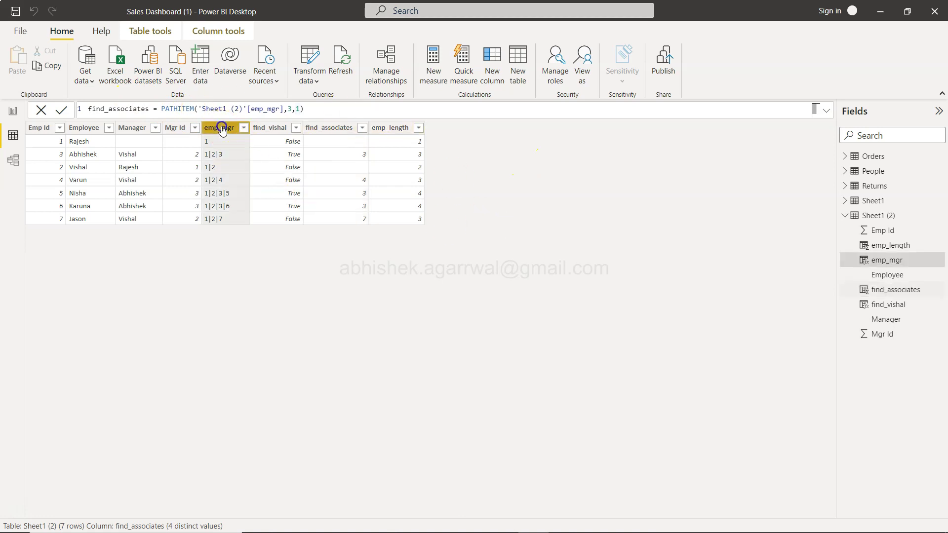
click(497, 83)
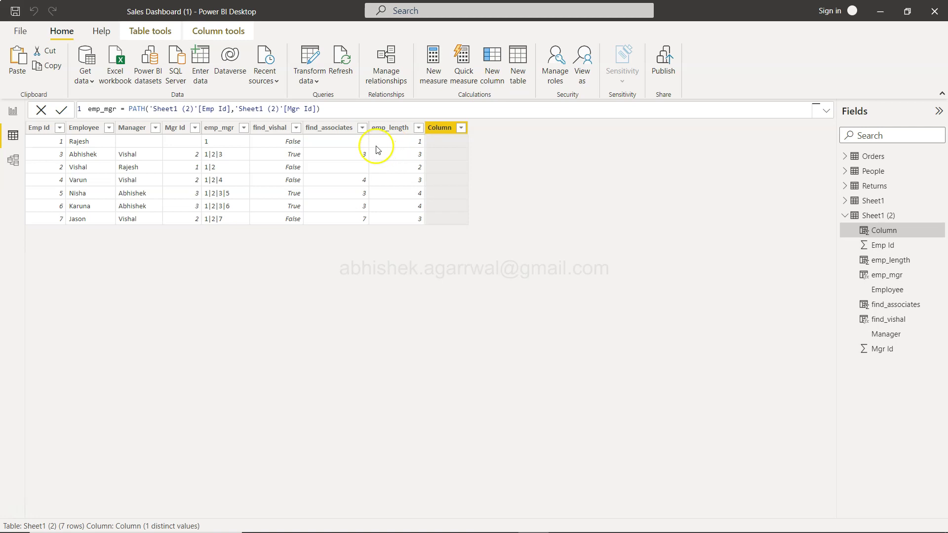
click(380, 106)
key(ctrl+a)
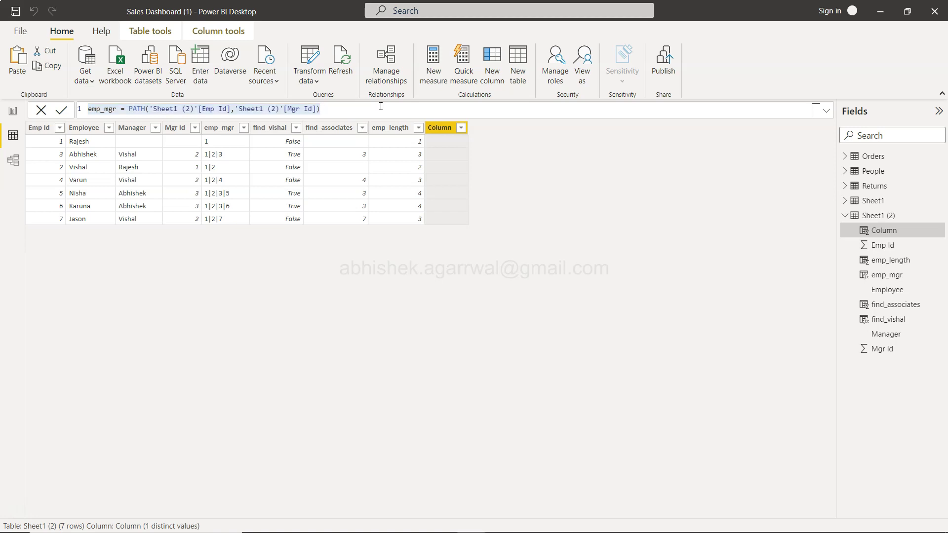
click(443, 129)
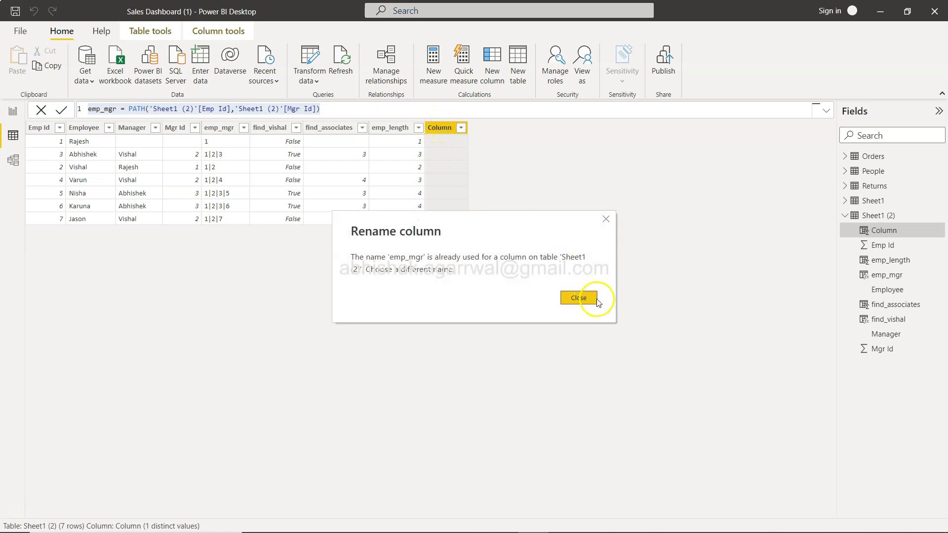
click(590, 298)
click(335, 110)
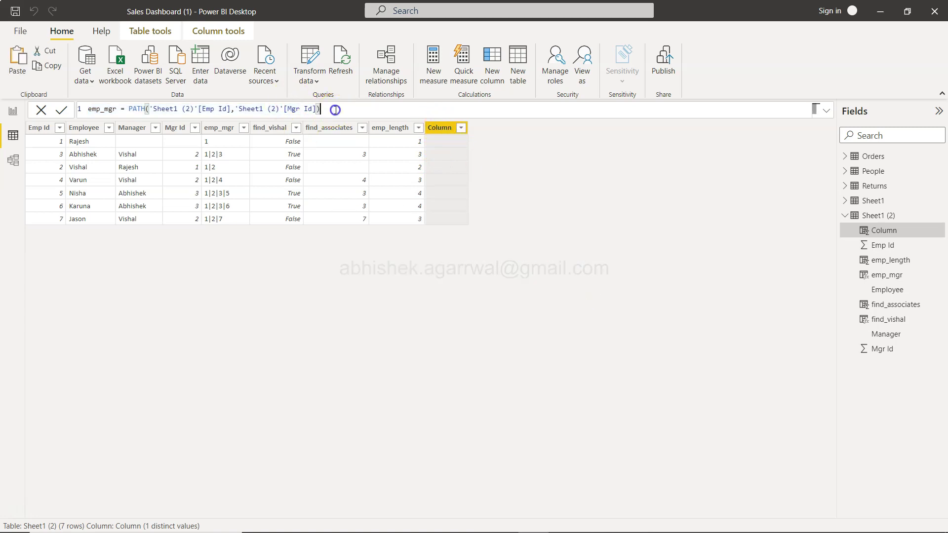
key(ctrl+a)
key(BackSpace)
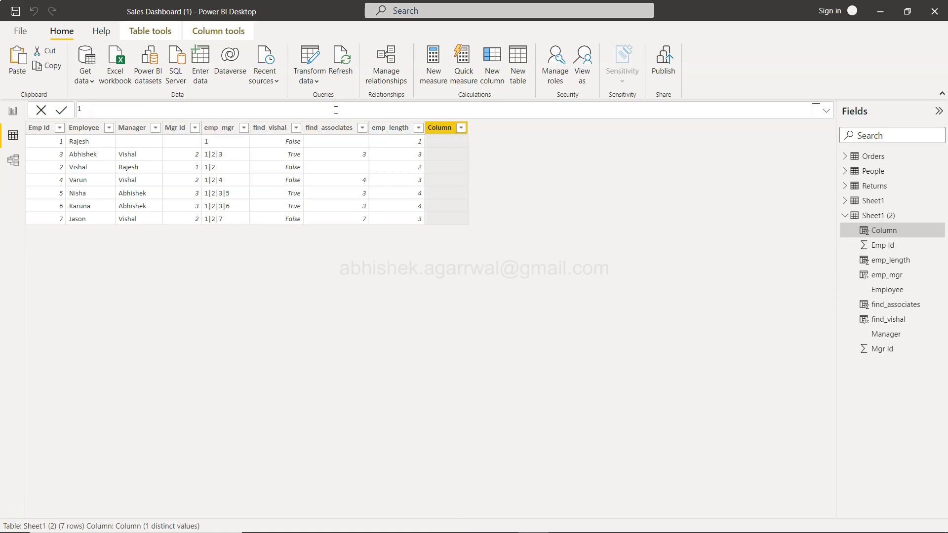
Enter the formula emp_item_from_back = PATHITEMREVERSE('Sheet1 (2)'[emp_mgr],3,1)
text(emp_item_from_back =)
text(pathitem)
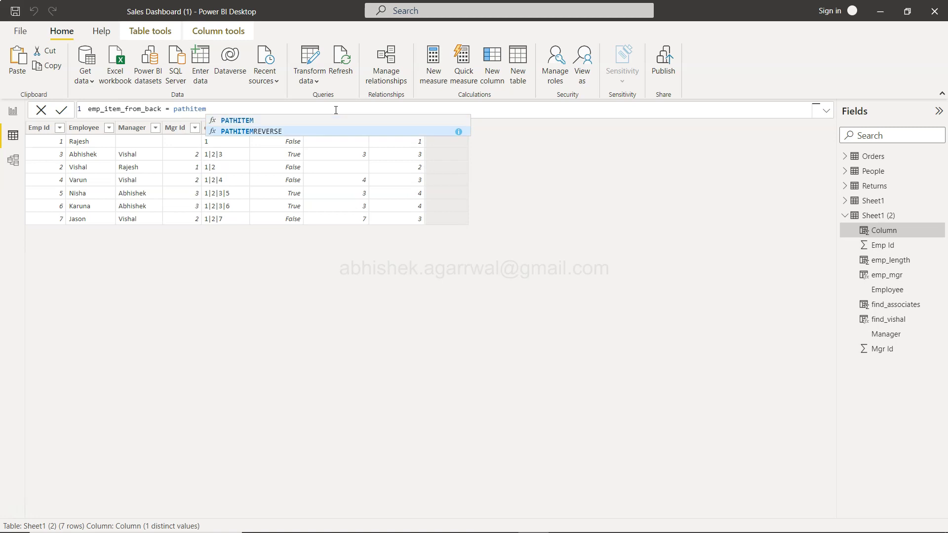
key(Tab)
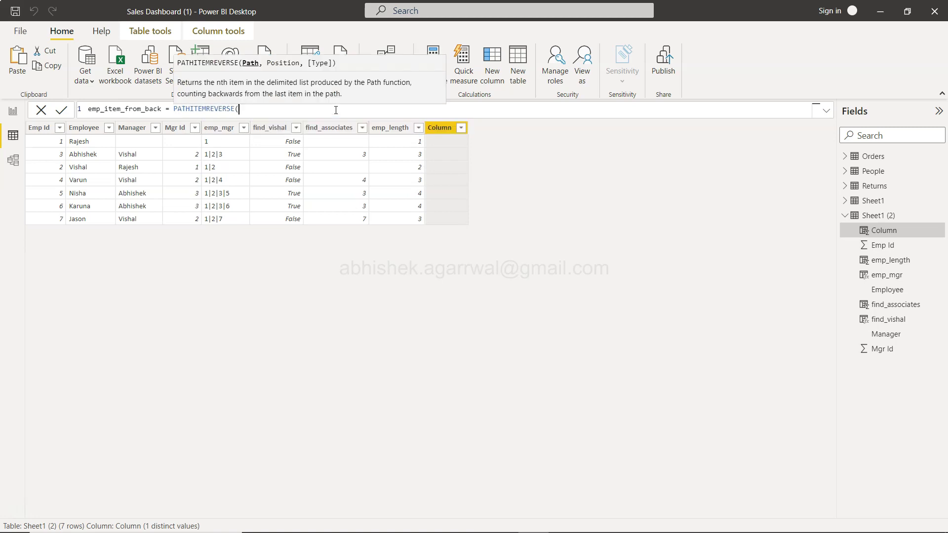
text(emp)
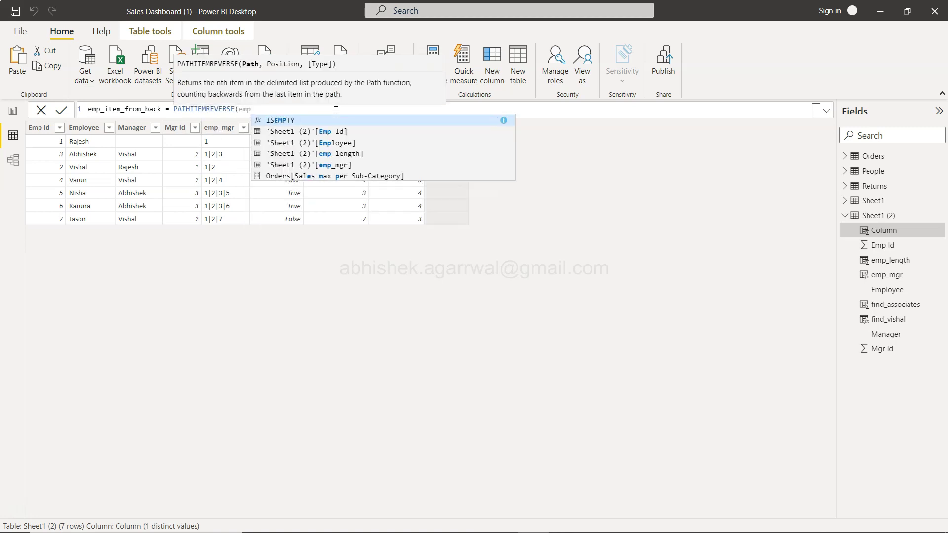
key(Up)
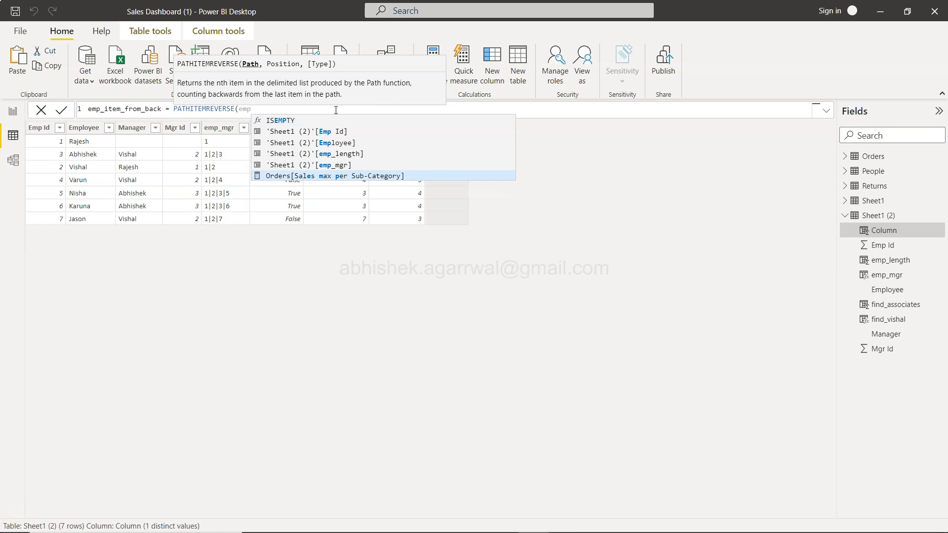
key(Up)
key(Tab)
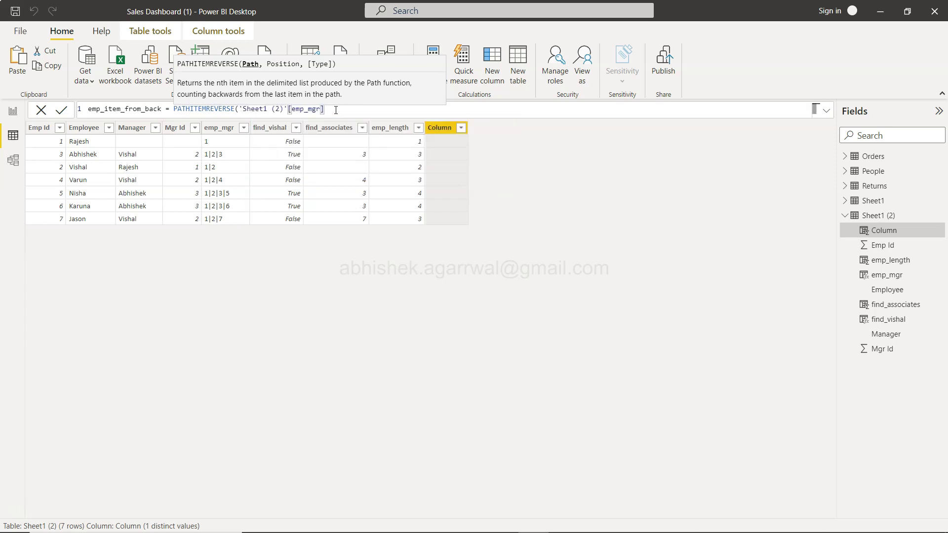
text(,3,)
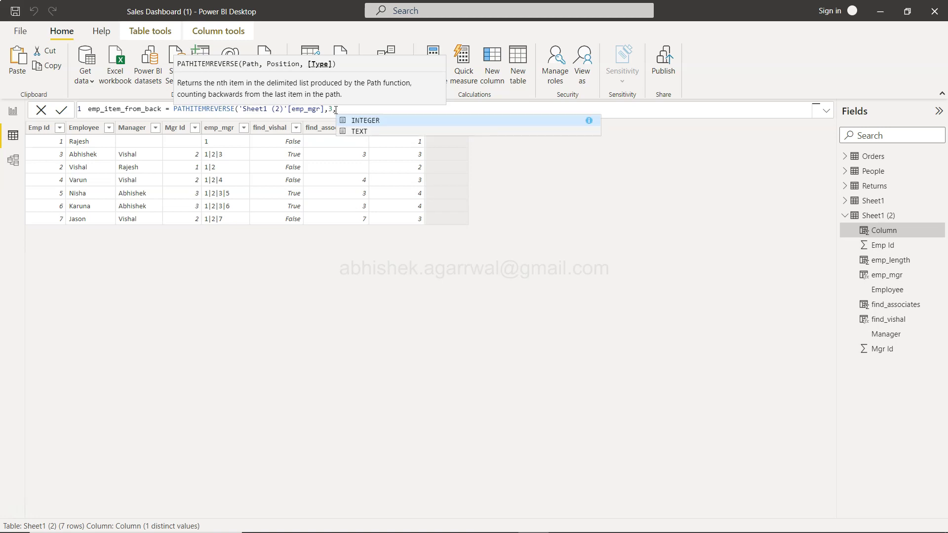
key(Escape)
text(1))
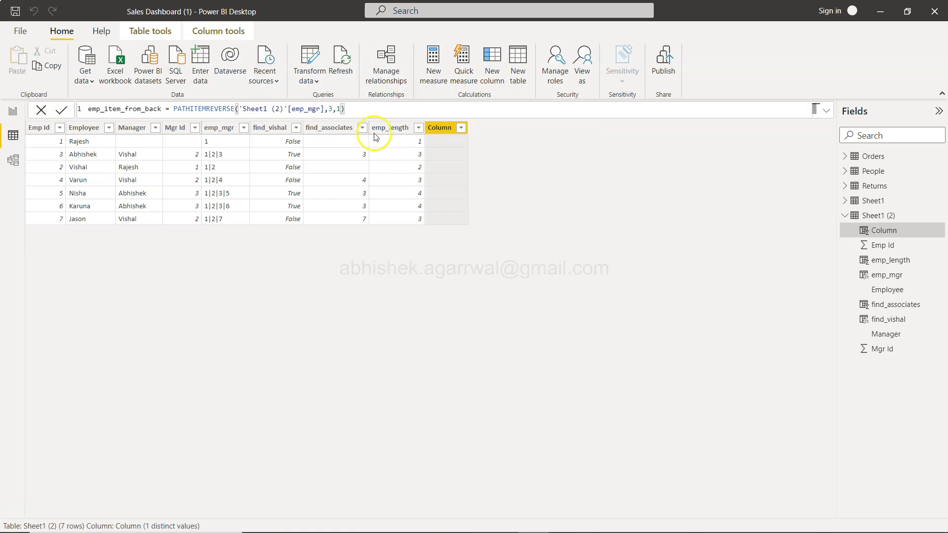
Commit the formula and check that emp_item_from_back shows 1, 1, 2, 2, 1, blank for shorter paths
key(Return)
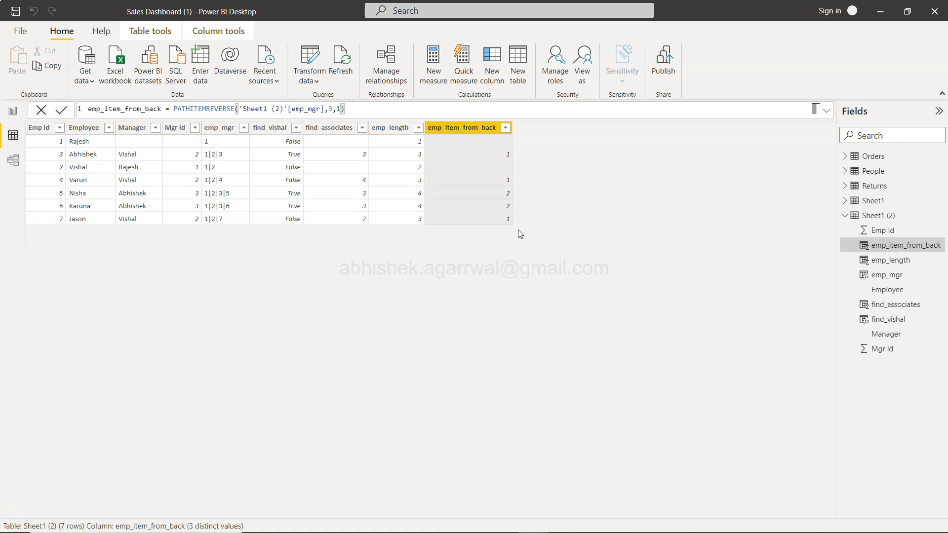
click(460, 358)
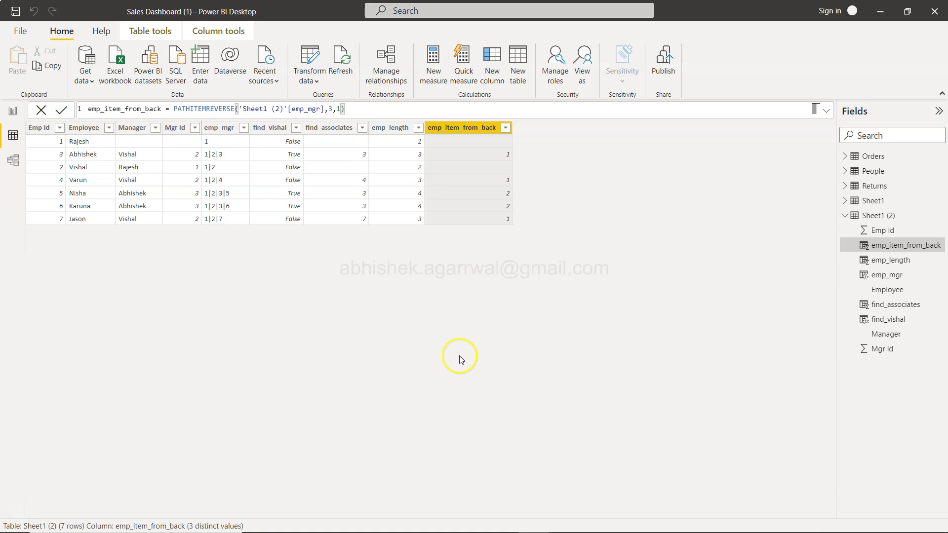